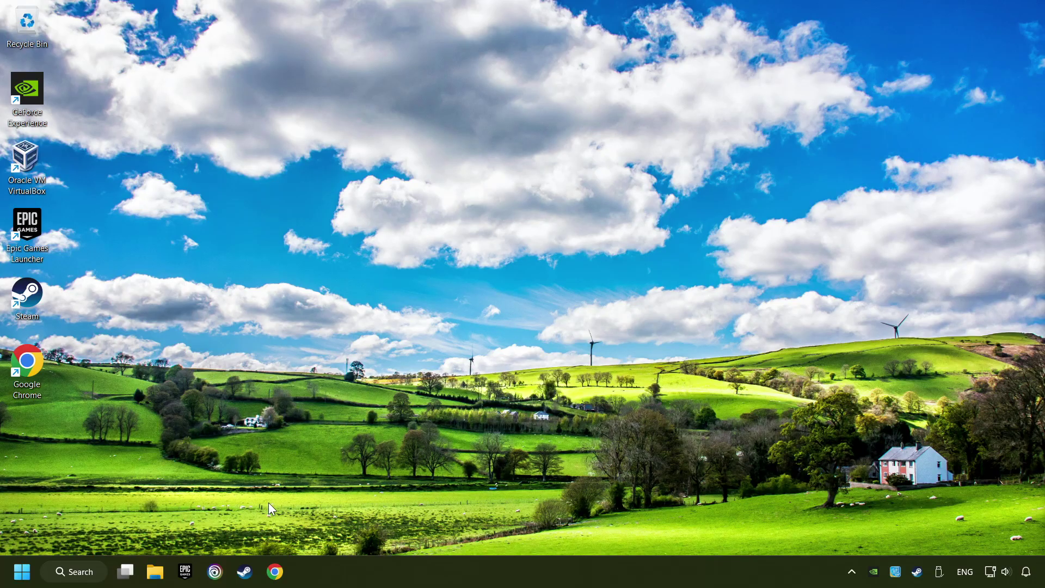
Step: Launch Steam from the taskbar to show the library with Favorites and uncategorized games
left_click(244, 573)
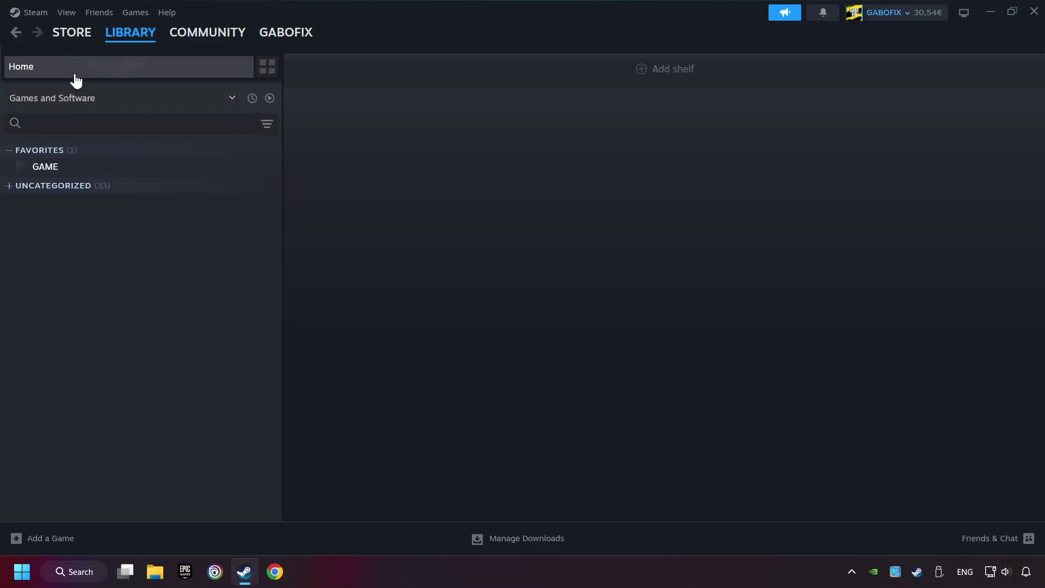
Step: Open Steam Settings from the Steam menu, landing on the Controller page
left_click(37, 15)
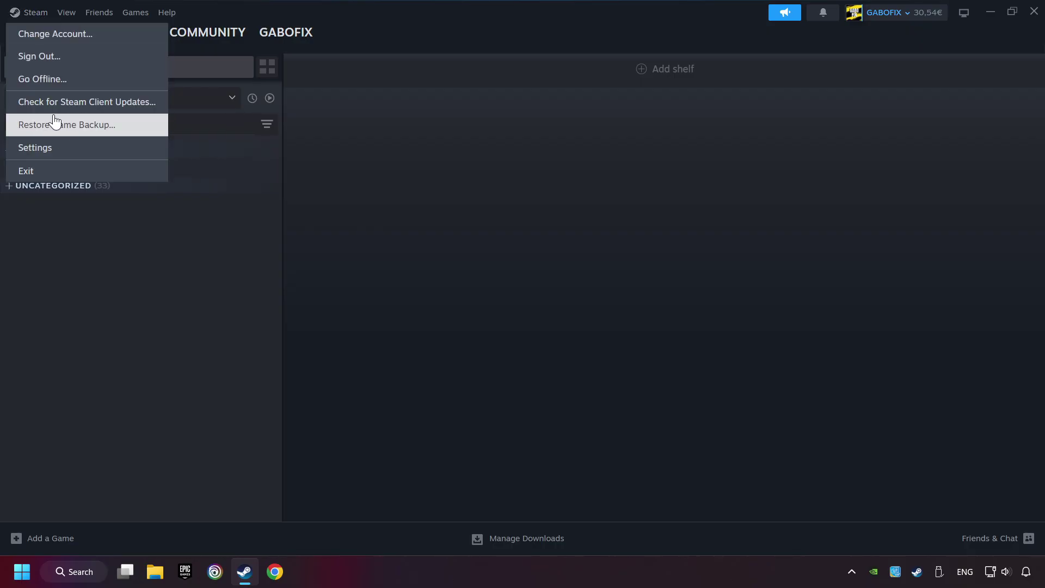
left_click(110, 153)
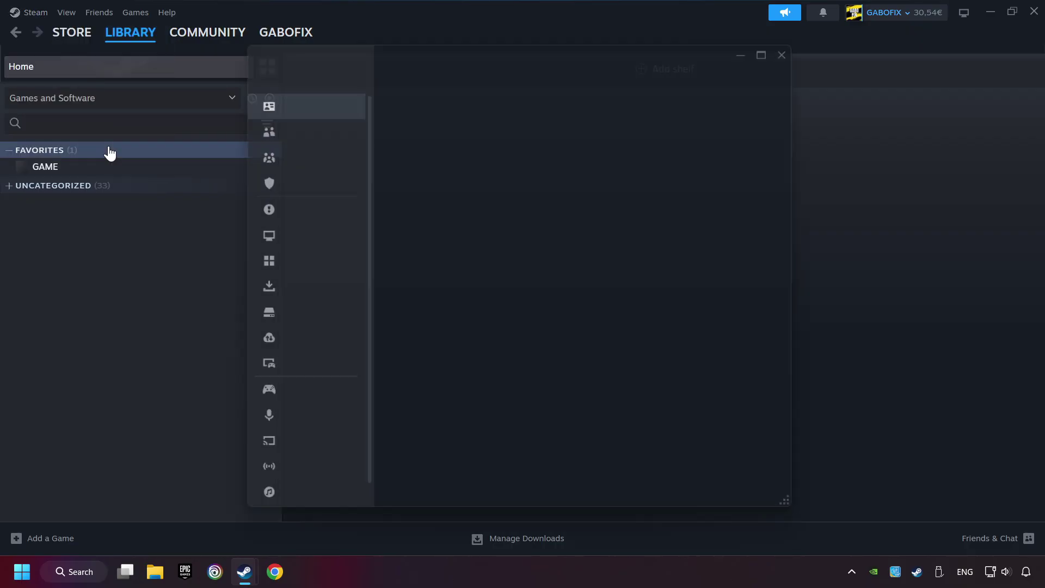
scroll(294, 327, "down", 1)
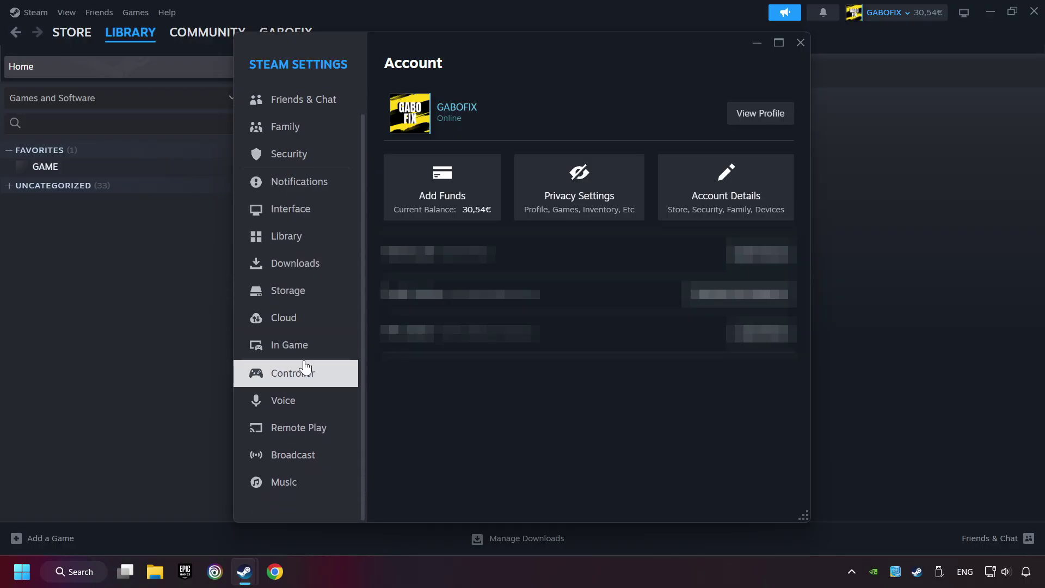
Step: Enable Steam Input for Xbox, Switch Pro and generic controllers, keep PlayStation unchanged, then close Settings
left_click(347, 377)
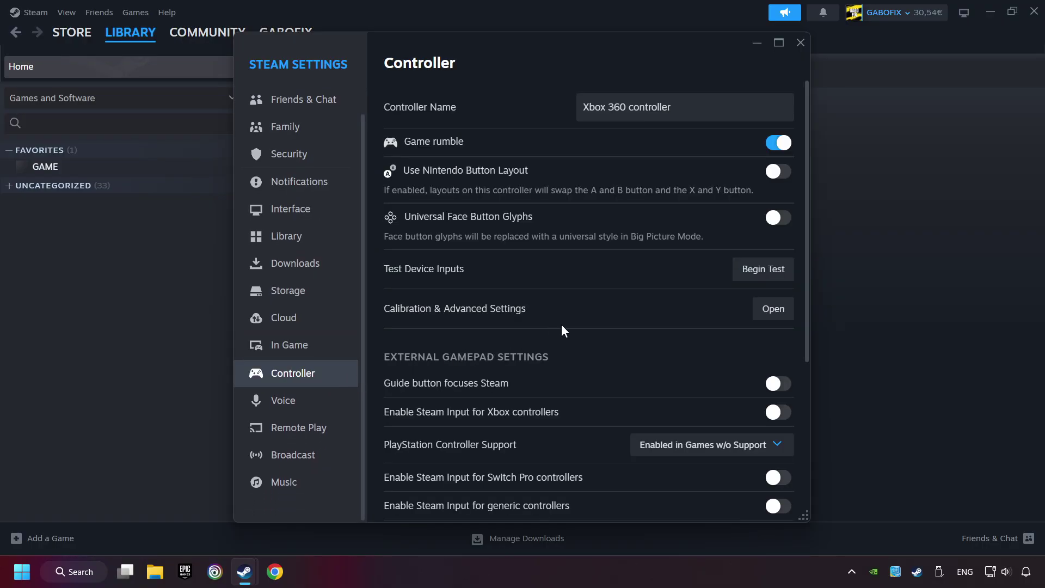
scroll(564, 324, "down", 3)
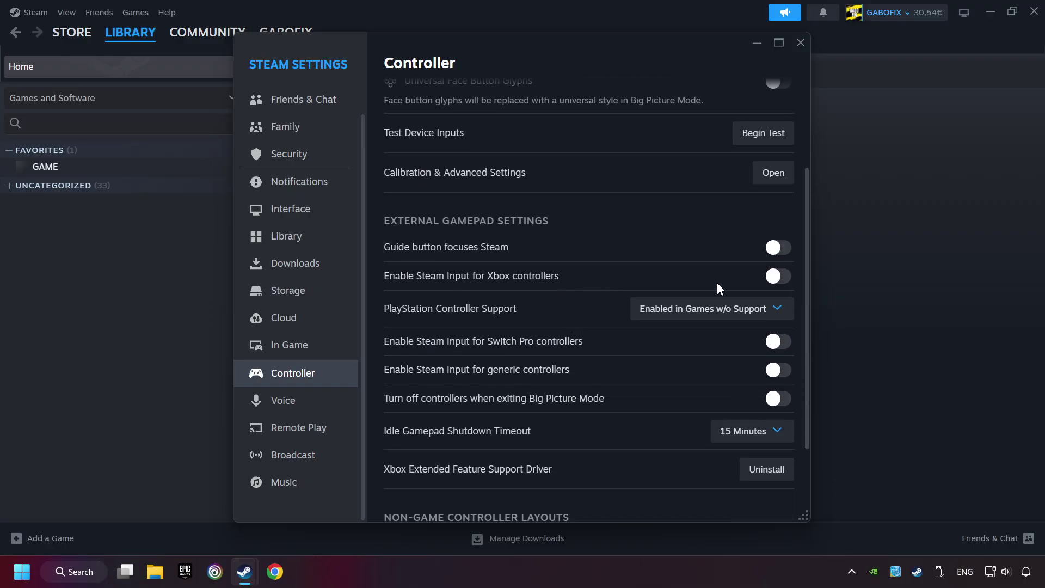
left_click(778, 277)
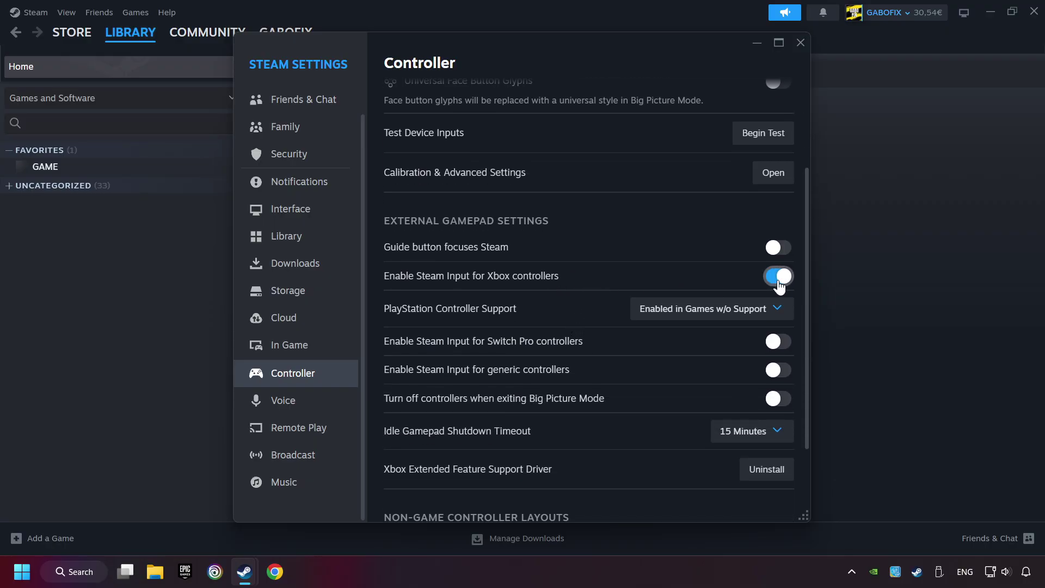
left_click(757, 310)
left_click(733, 368)
left_click(783, 346)
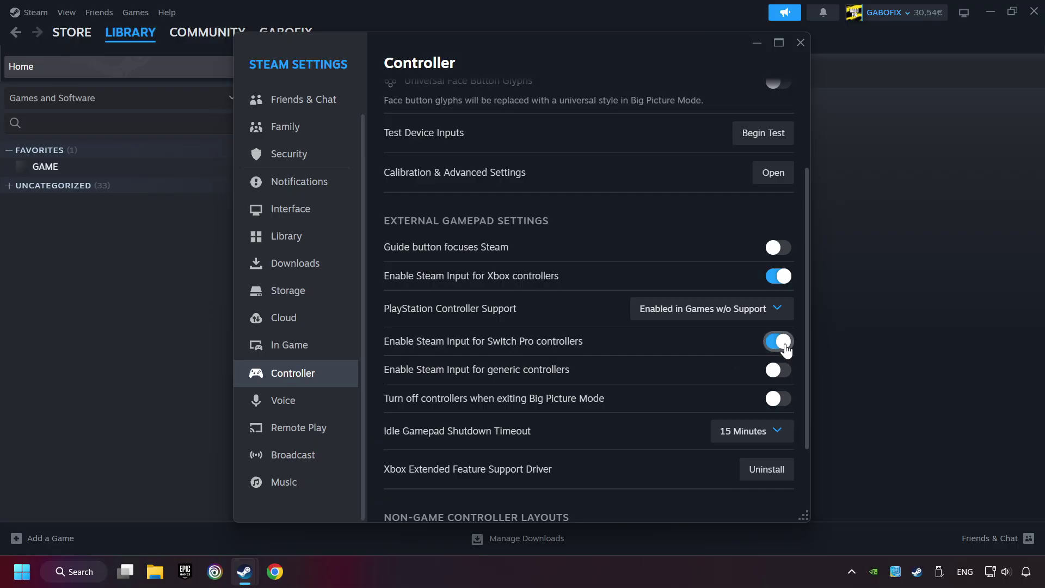
left_click(785, 370)
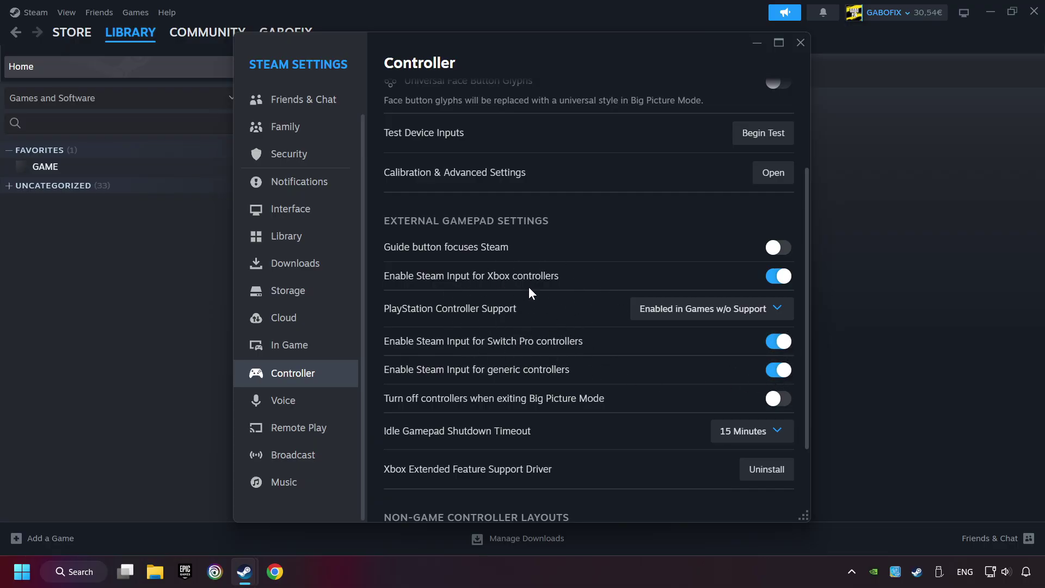
left_click(802, 45)
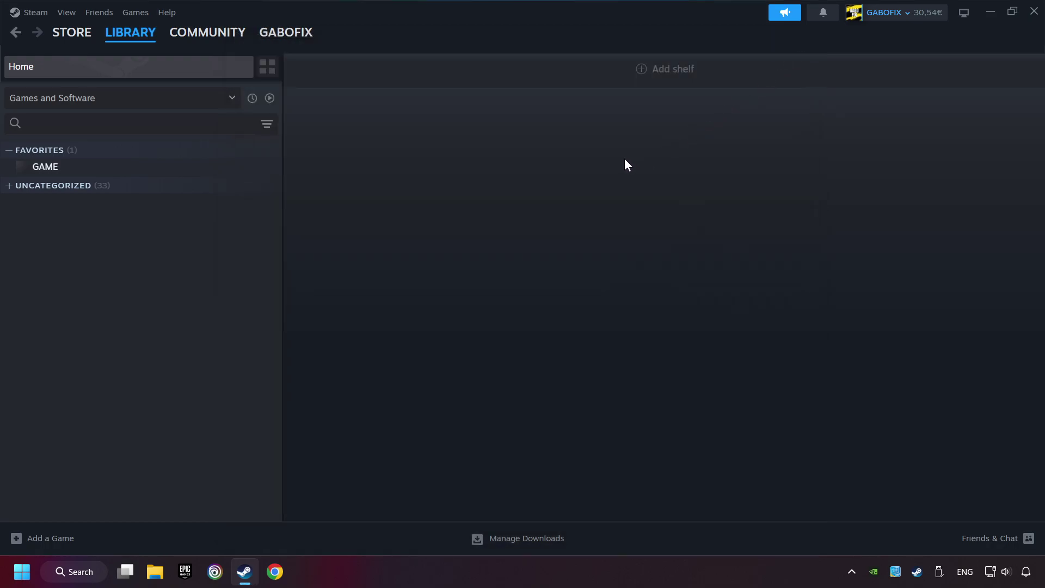
left_click(49, 540)
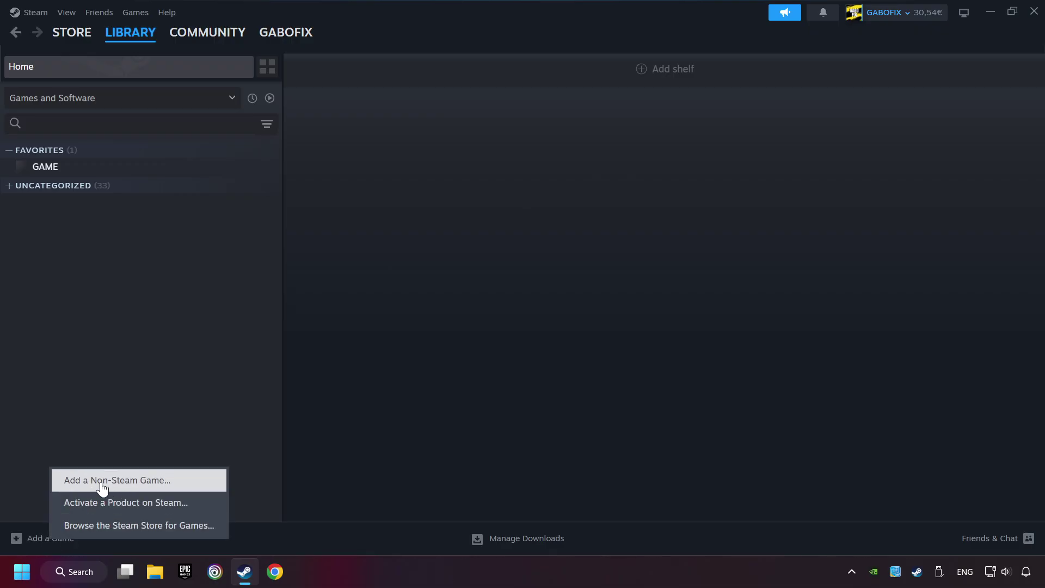
left_click(183, 482)
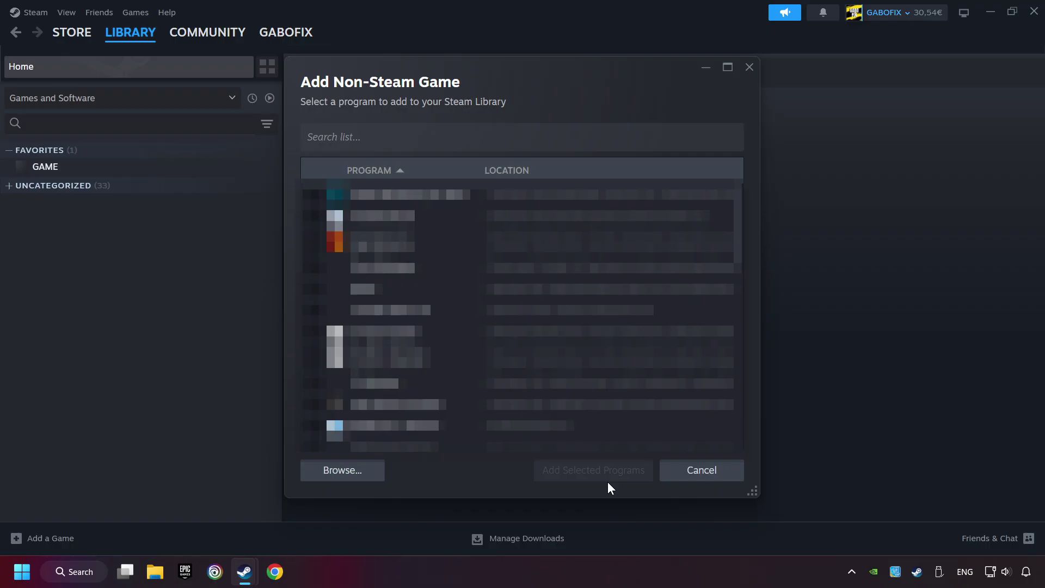
left_click(670, 482)
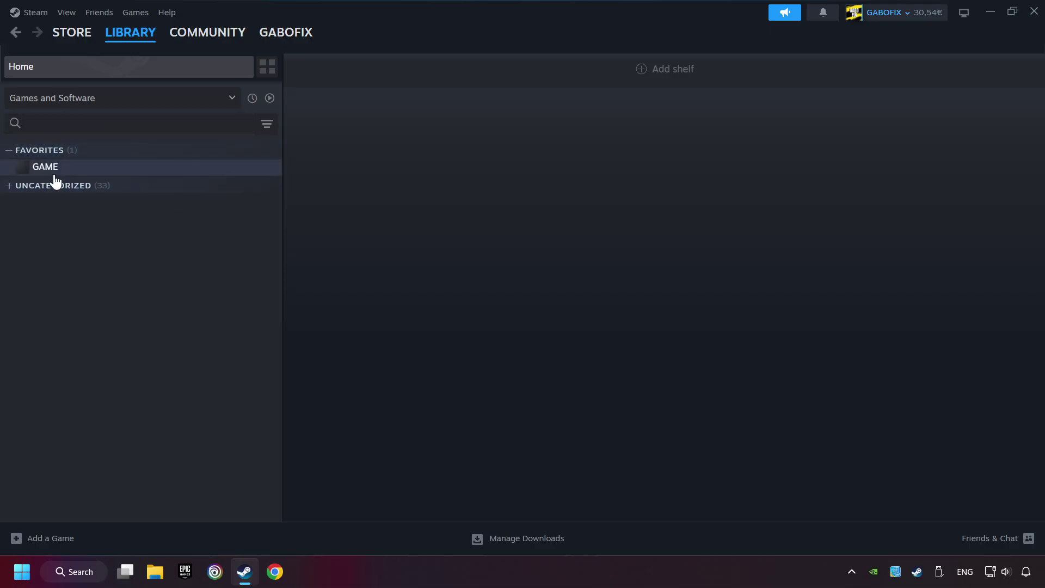
Step: Show the non-Steam GAME page from the Favorites group
left_click(119, 175)
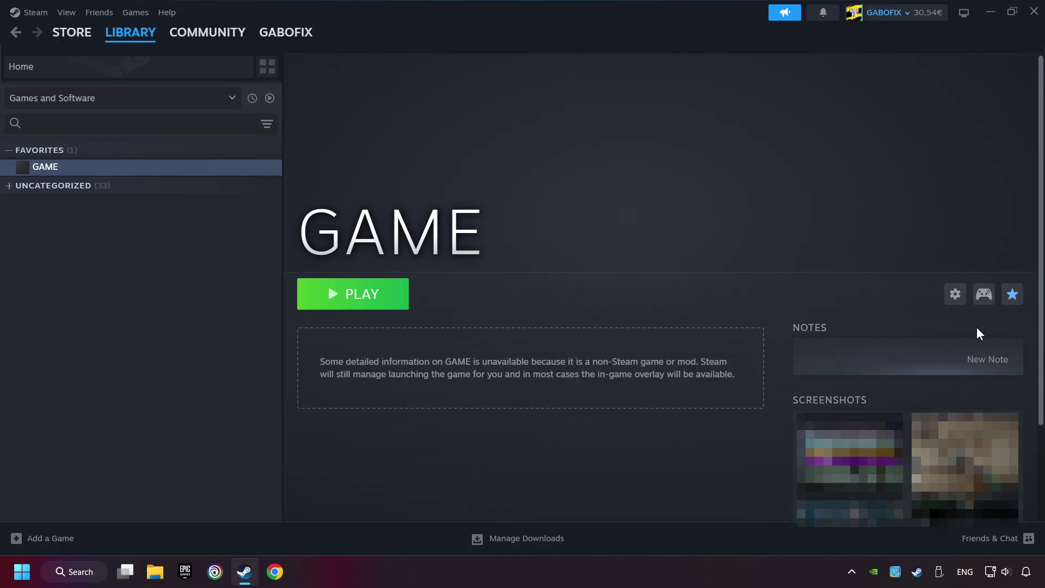
Step: Open GAME's controller settings and preview the Gamepad template from the layout list
left_click(983, 296)
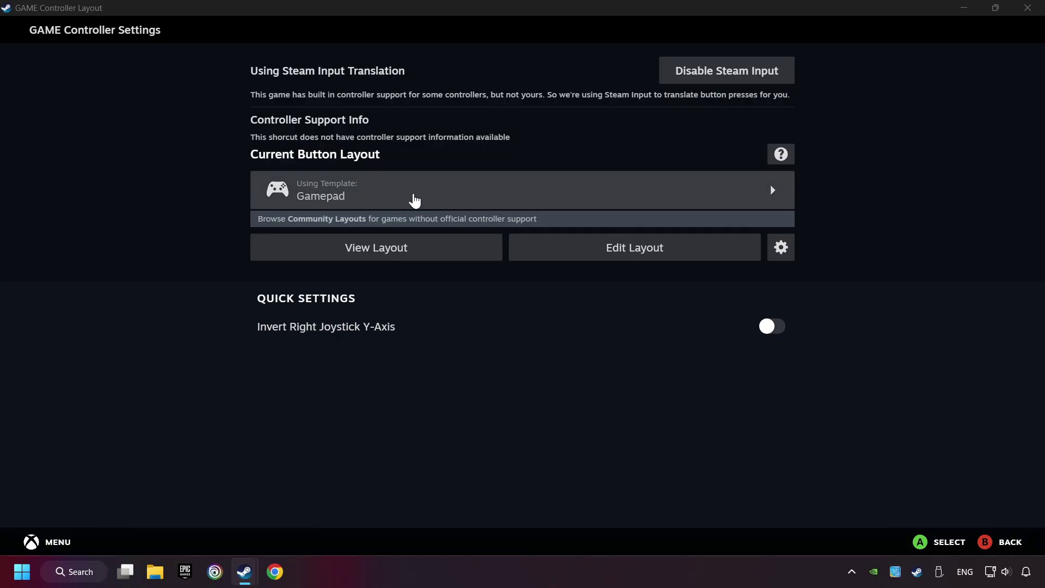
left_click(413, 199)
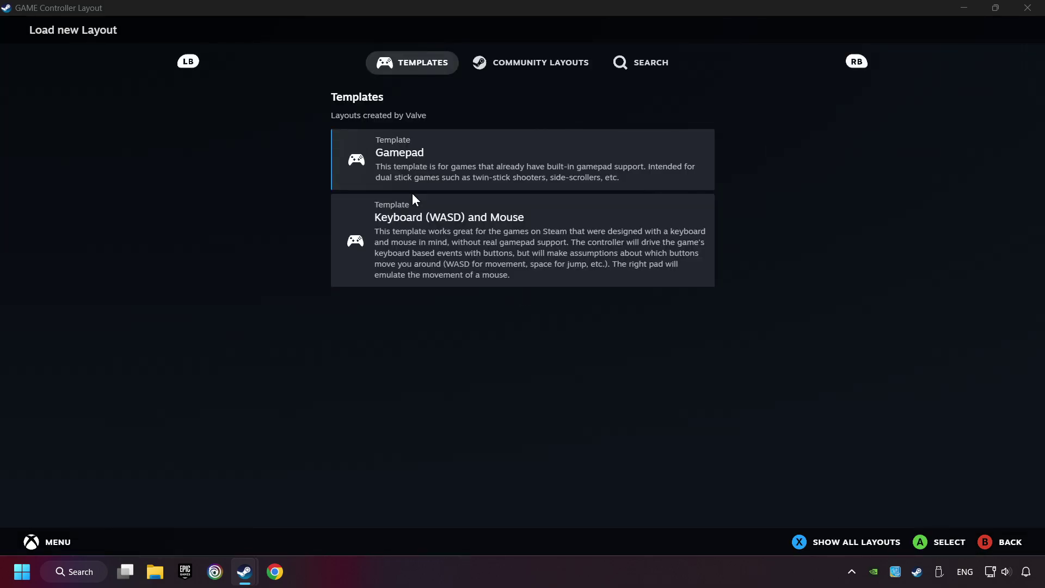
left_click(457, 157)
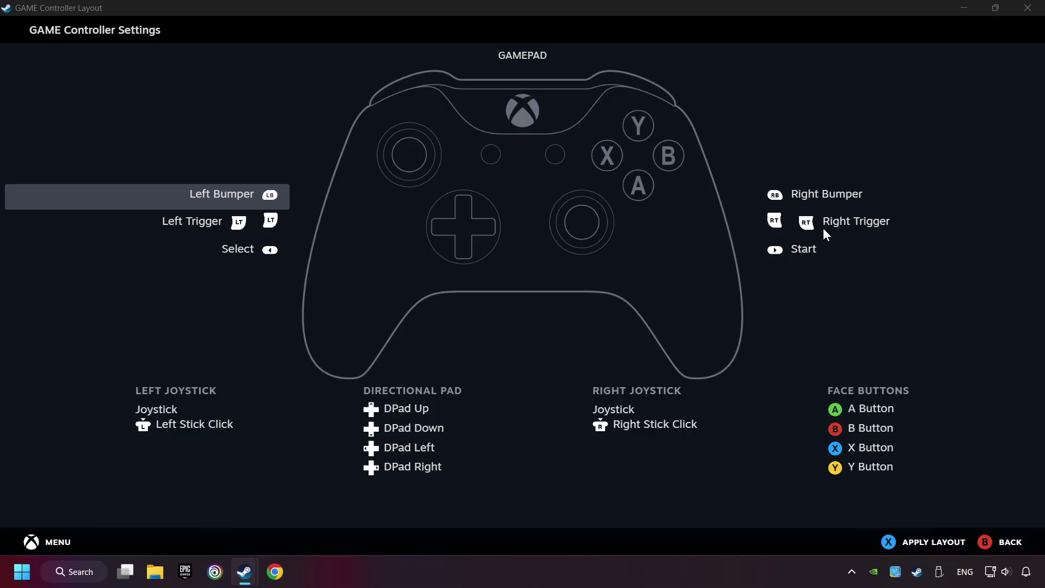
Step: Review the Gamepad template's Buttons, DPad, Triggers and Joysticks bindings, then apply it to GAME
left_click(805, 195)
left_click(211, 90)
left_click(217, 114)
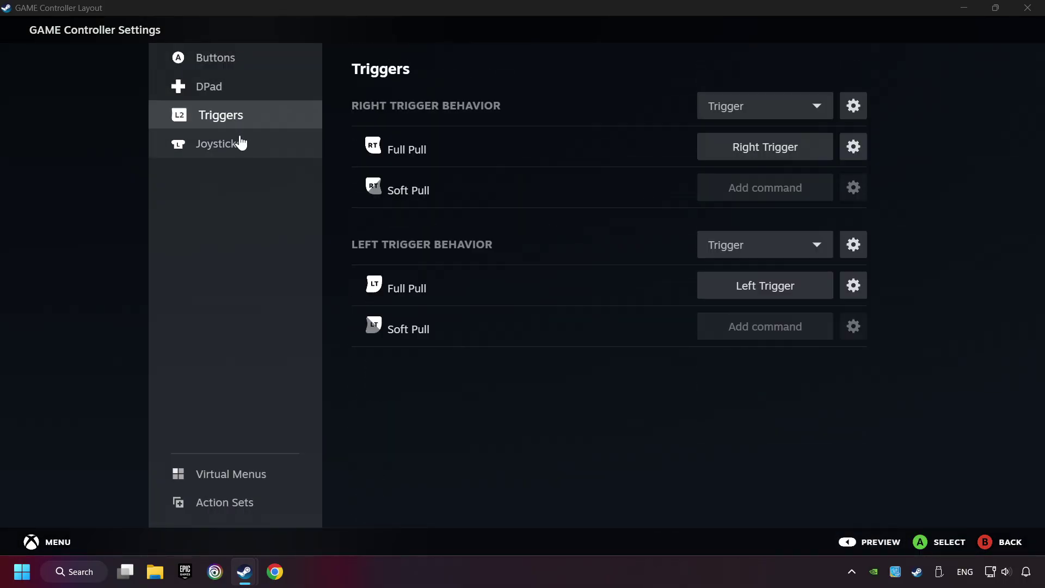
left_click(228, 145)
left_click(280, 70)
left_click(870, 541)
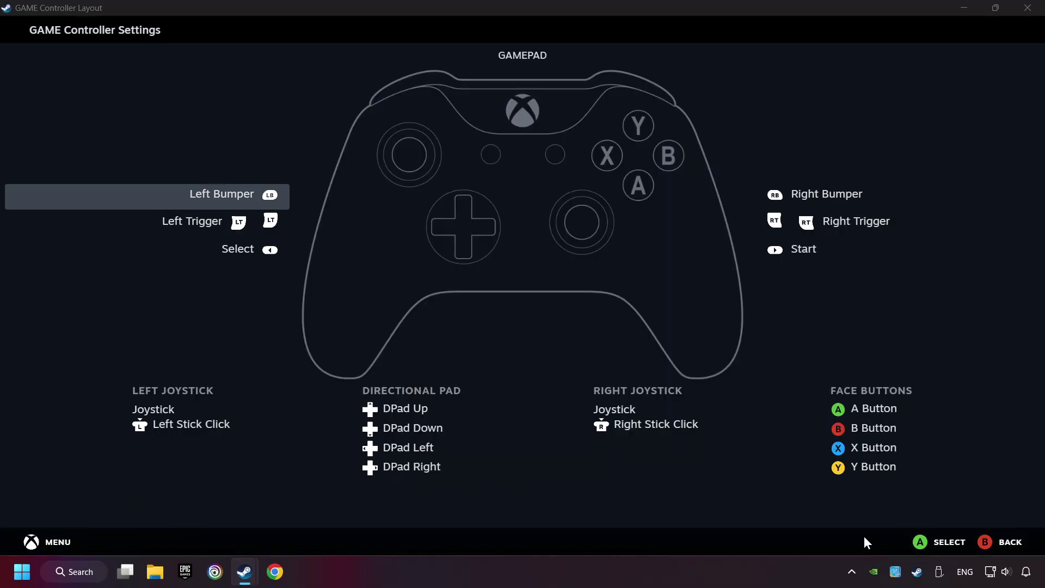
left_click(1011, 545)
left_click(1005, 546)
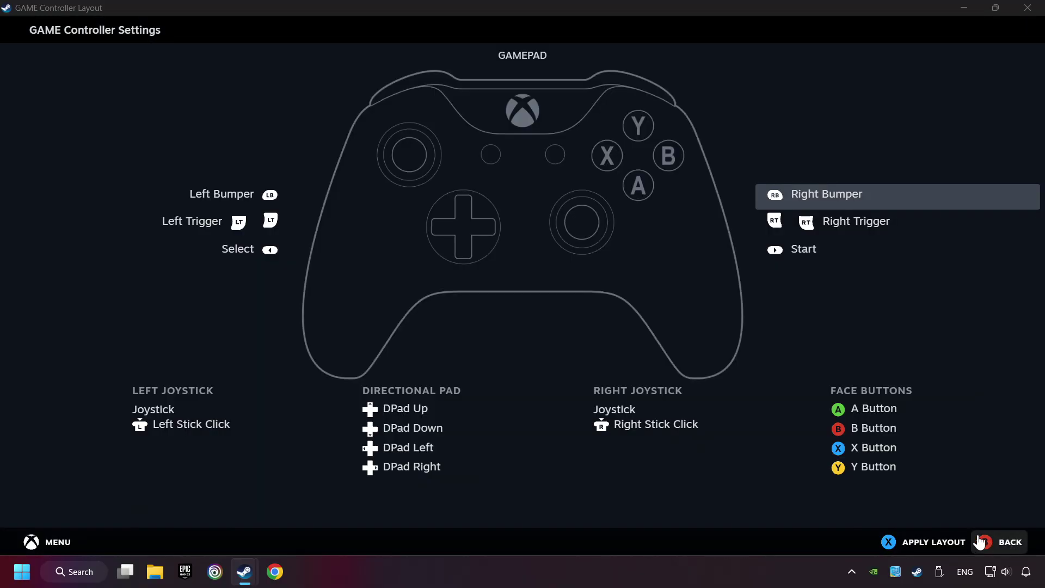
left_click(918, 546)
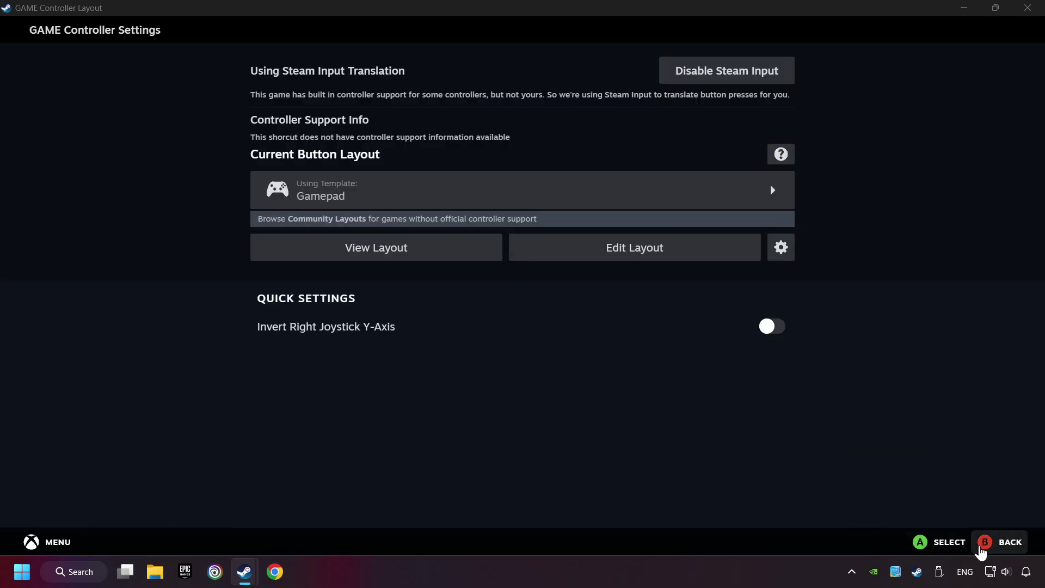
Step: Exit GAME's controller settings with BACK, returning to the GAME library page
left_click(981, 552)
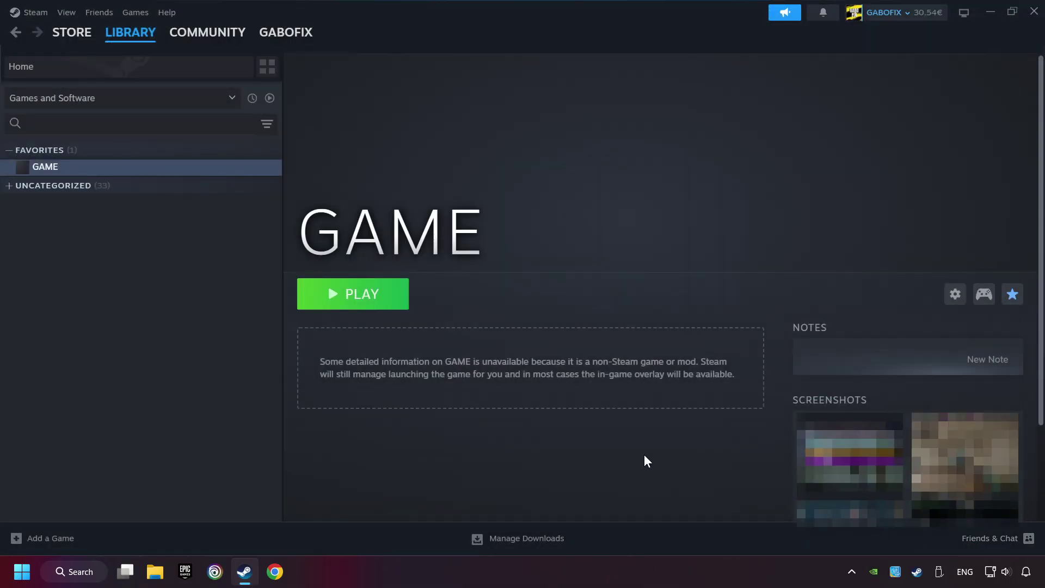